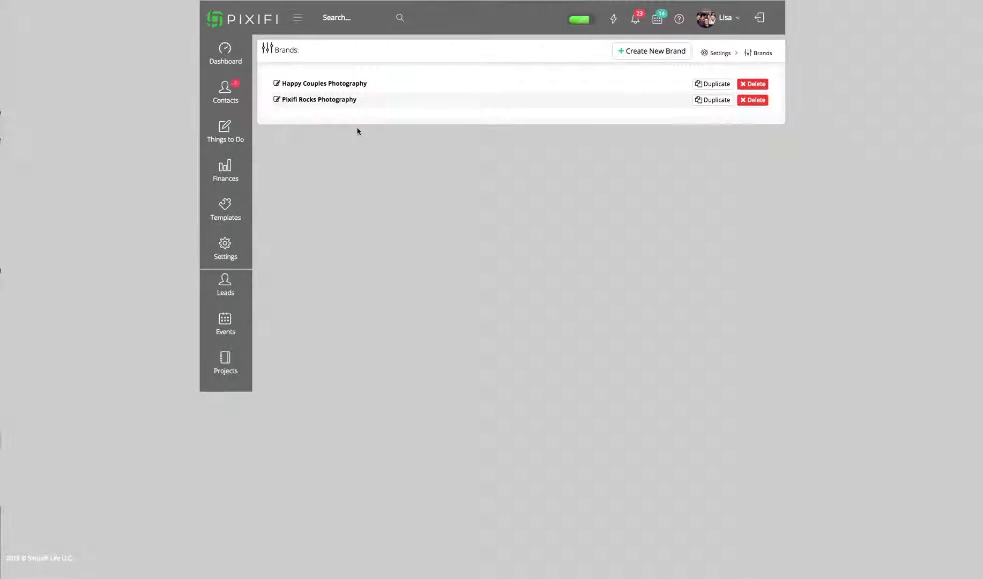
Open the Pixifi Rocks Photography brand's Edit Brand page and review its General settings
left_click(346, 100)
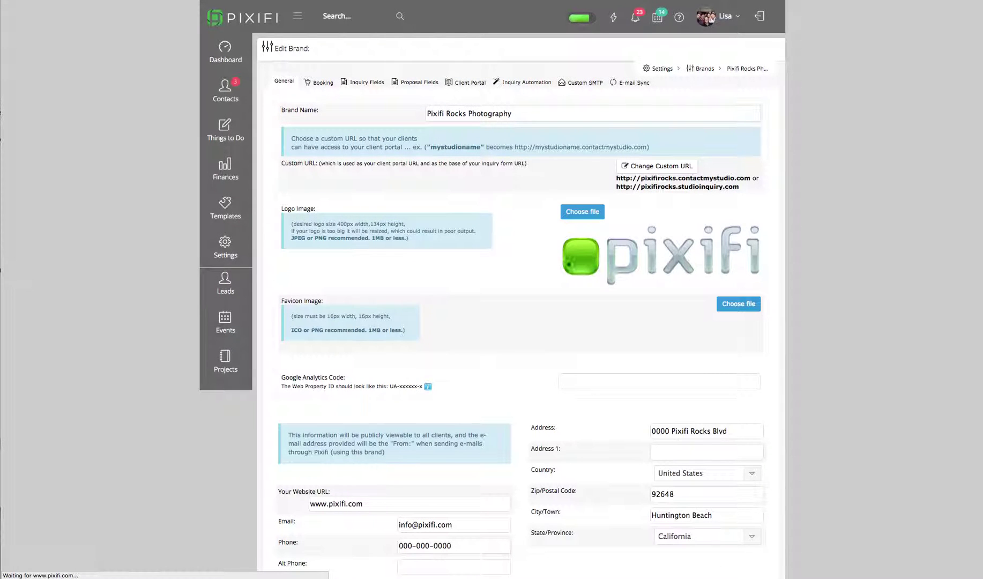
scroll(552, 191, "down", 4)
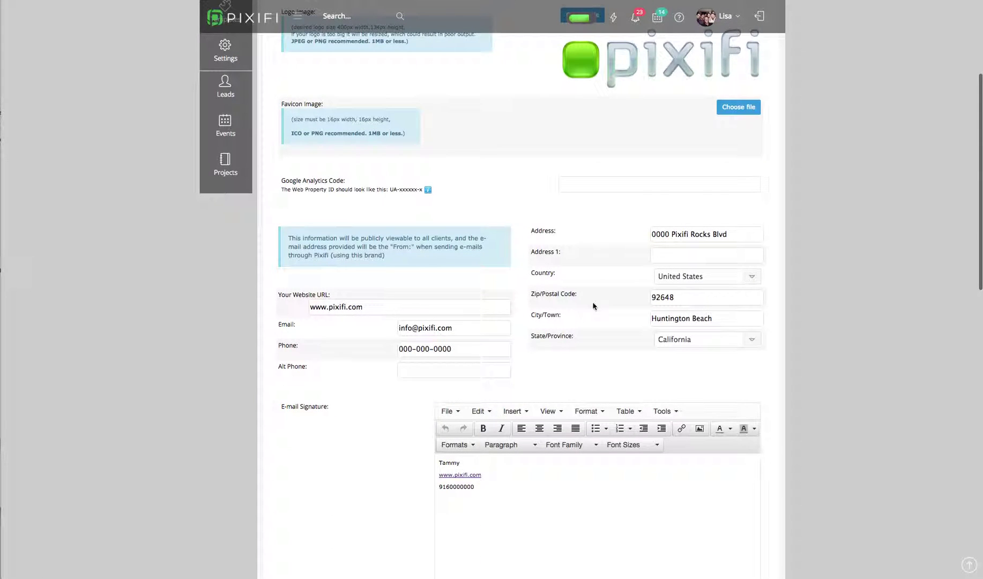
scroll(593, 306, "up", 4)
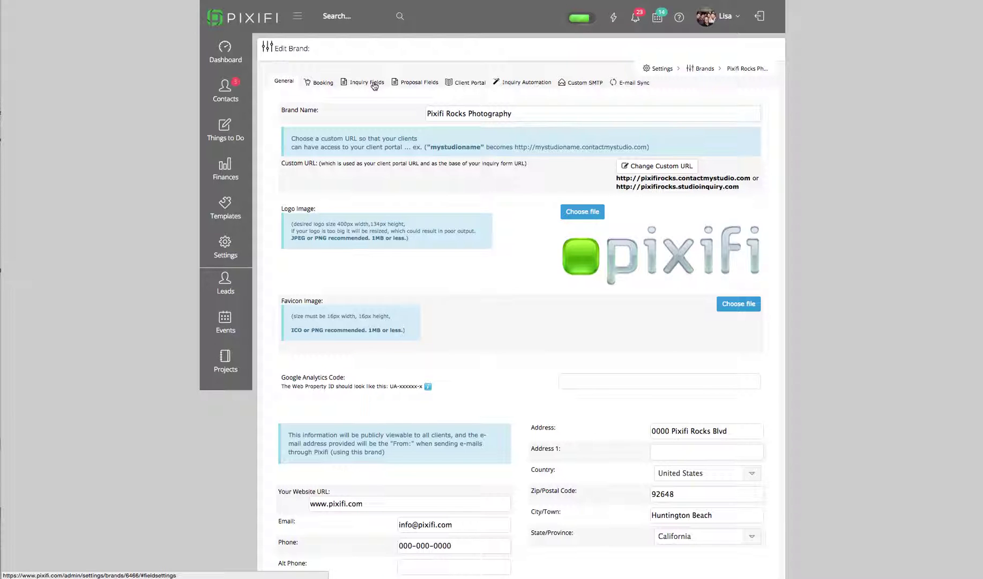
Show the brand's Inquiry Fields settings and review the General and Contact fields
left_click(374, 83)
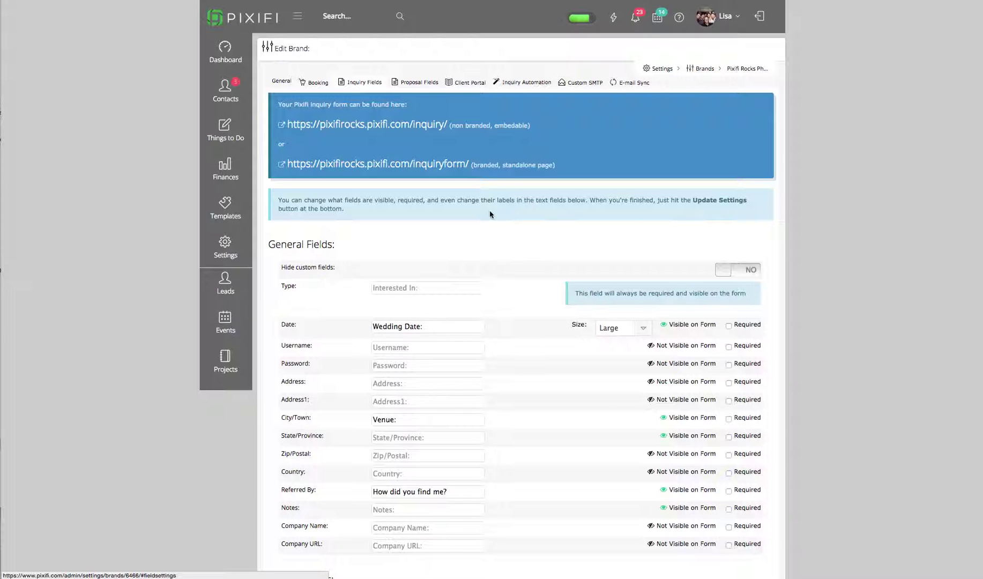
scroll(534, 253, "down", 3)
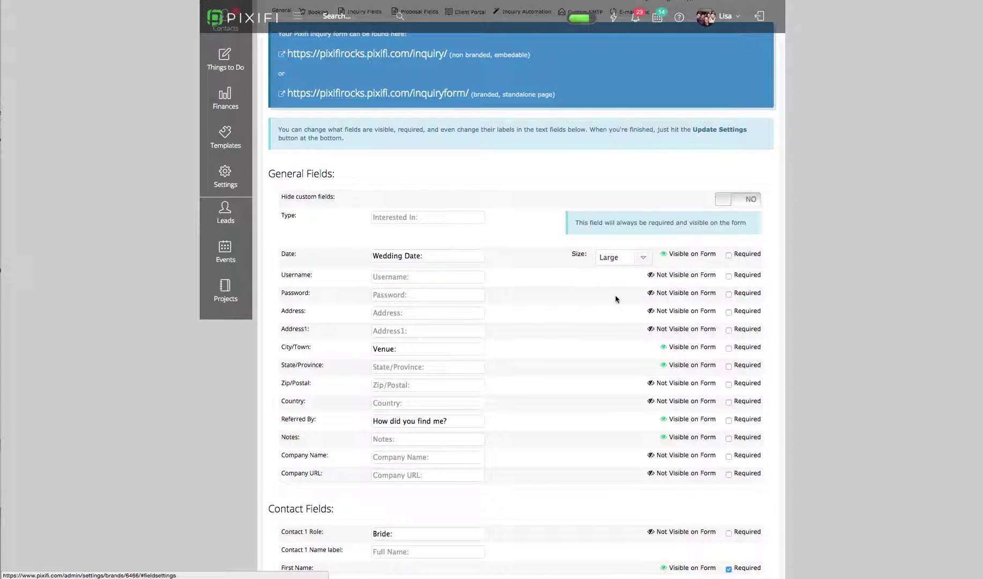
scroll(615, 299, "down", 4)
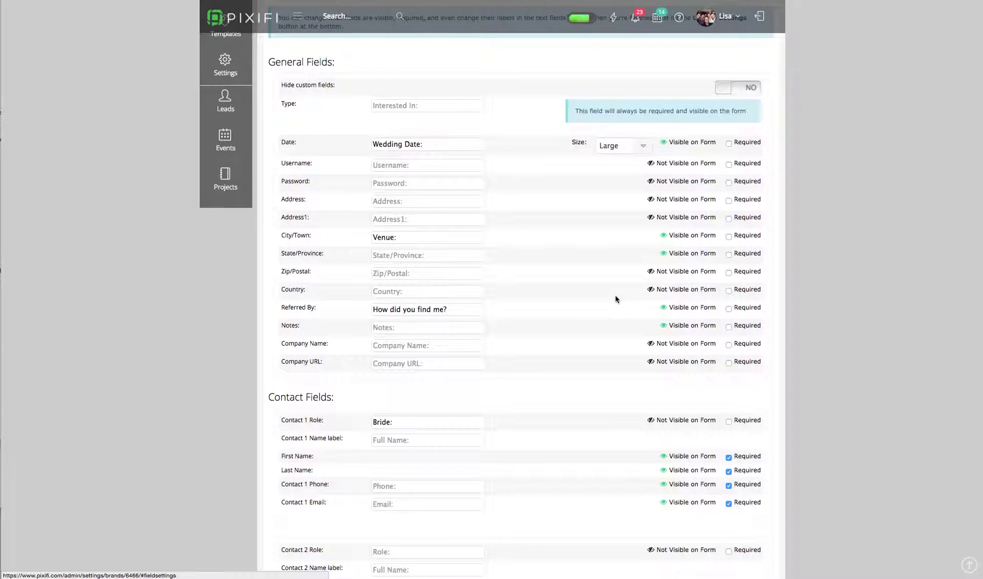
scroll(615, 299, "up", 4)
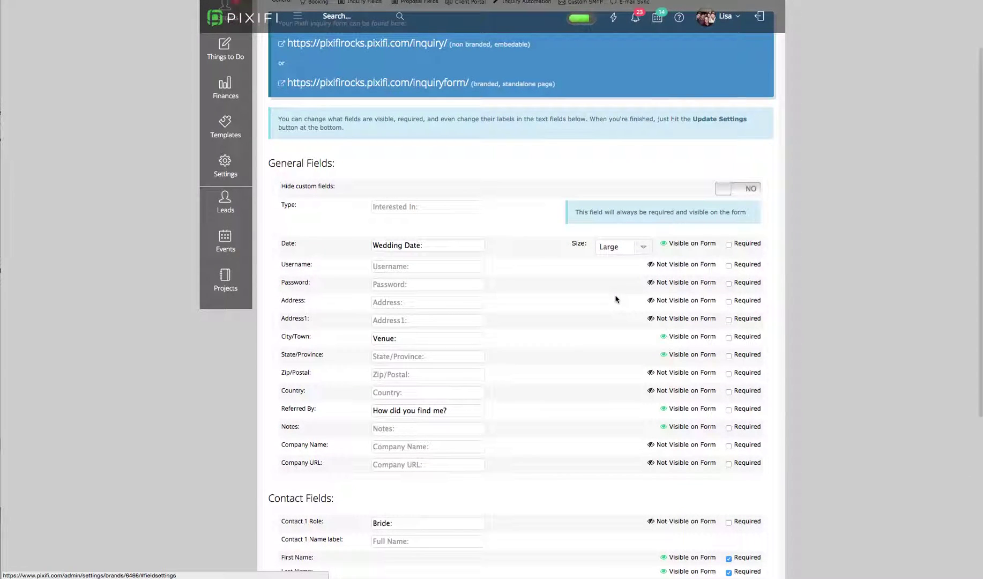
scroll(548, 330, "down", 5)
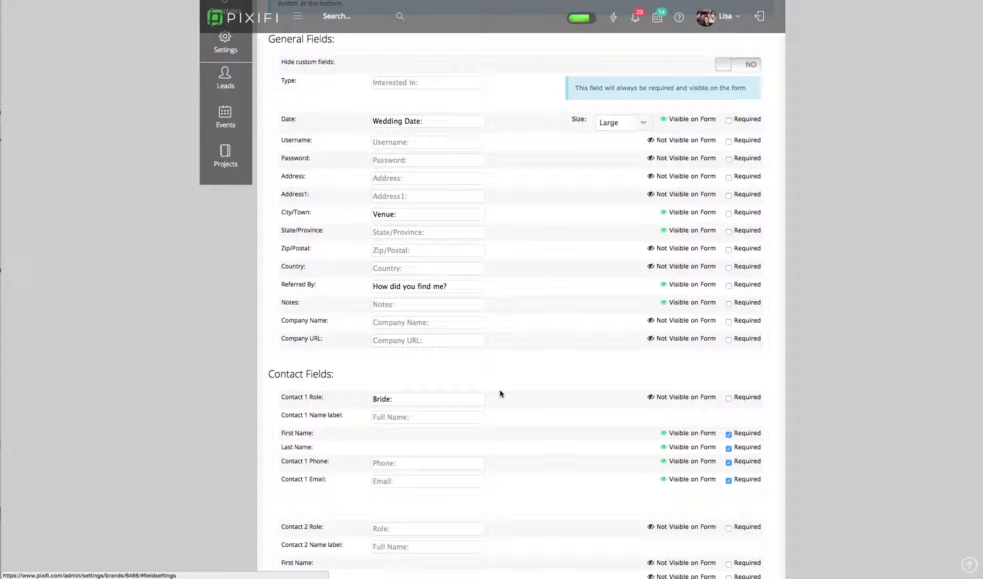
scroll(500, 394, "up", 2)
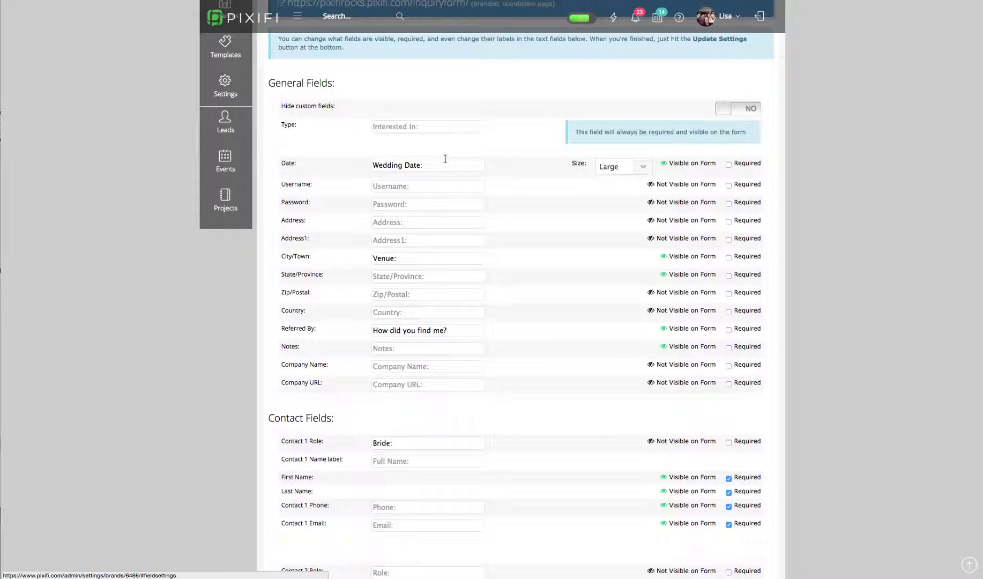
scroll(482, 281, "down", 4)
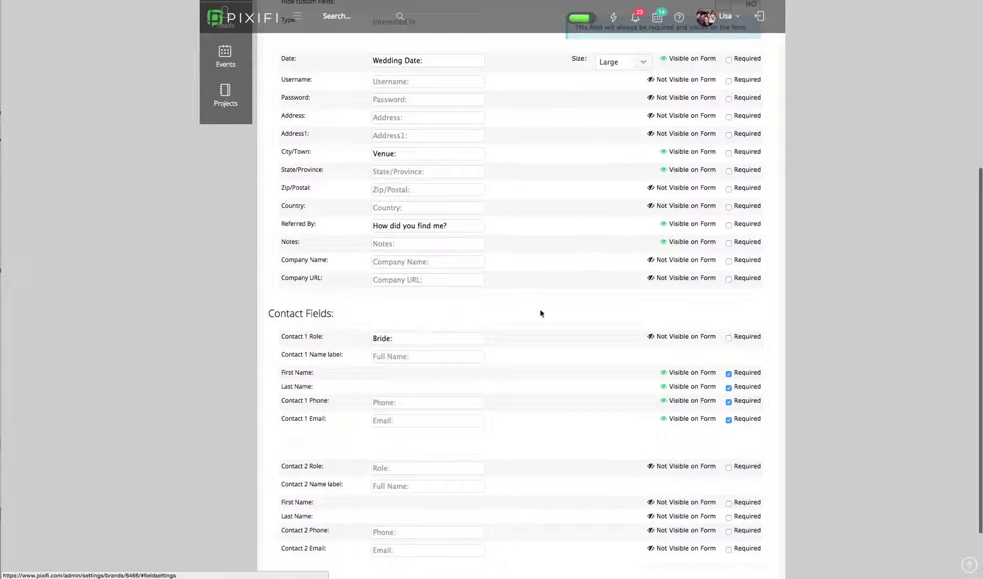
scroll(546, 313, "up", 2)
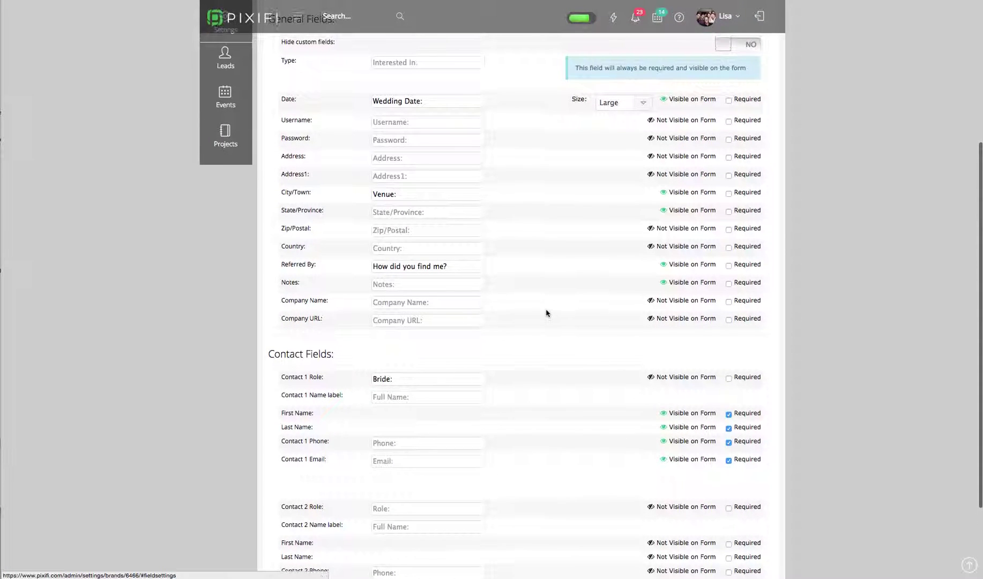
scroll(547, 313, "up", 3)
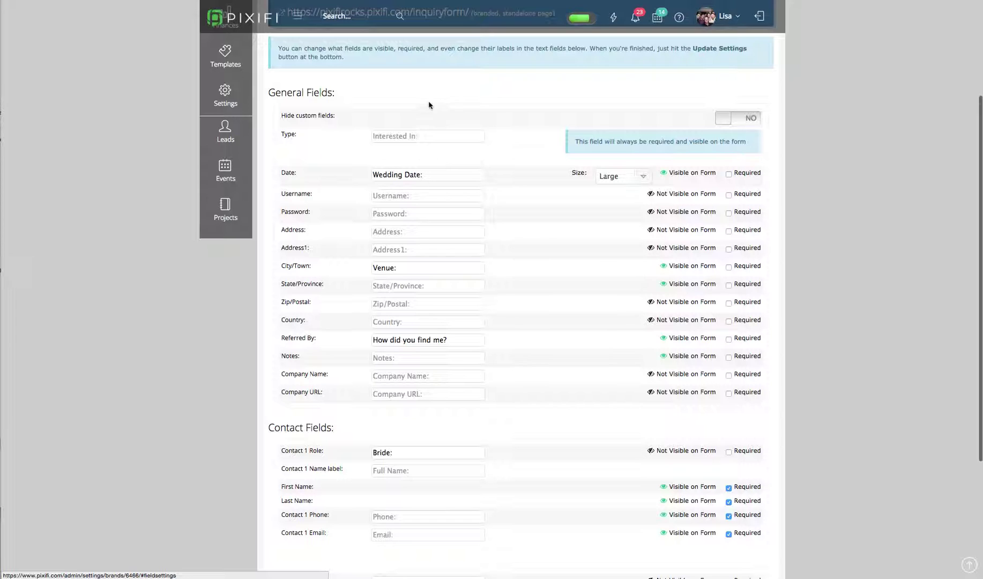
Drop the colon from the Interested In label and relabel the Date field 'Wedding Date:'
left_click(424, 135)
key("BackSpace")
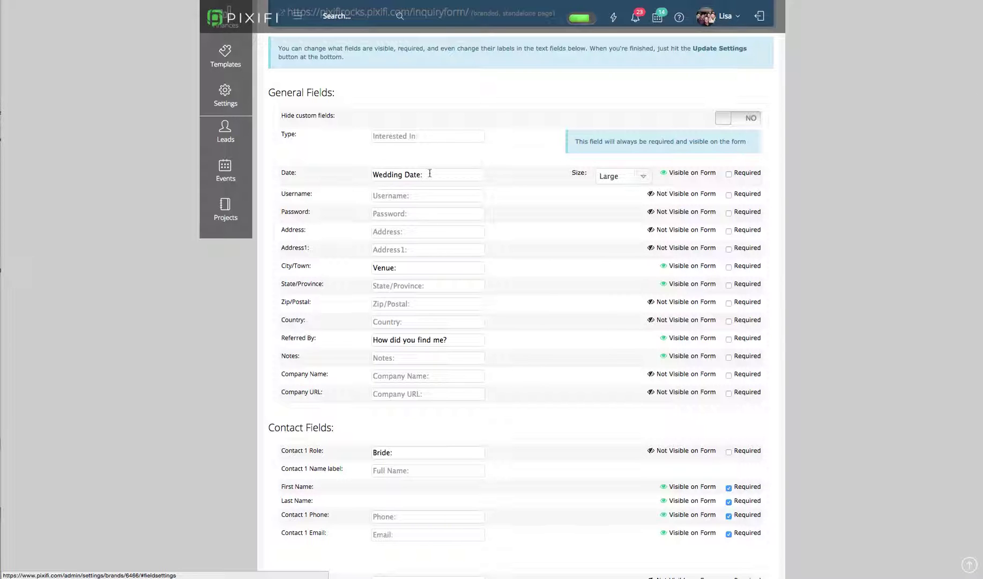
left_click_drag(432, 174, 357, 168)
key("BackSpace")
left_click(504, 200)
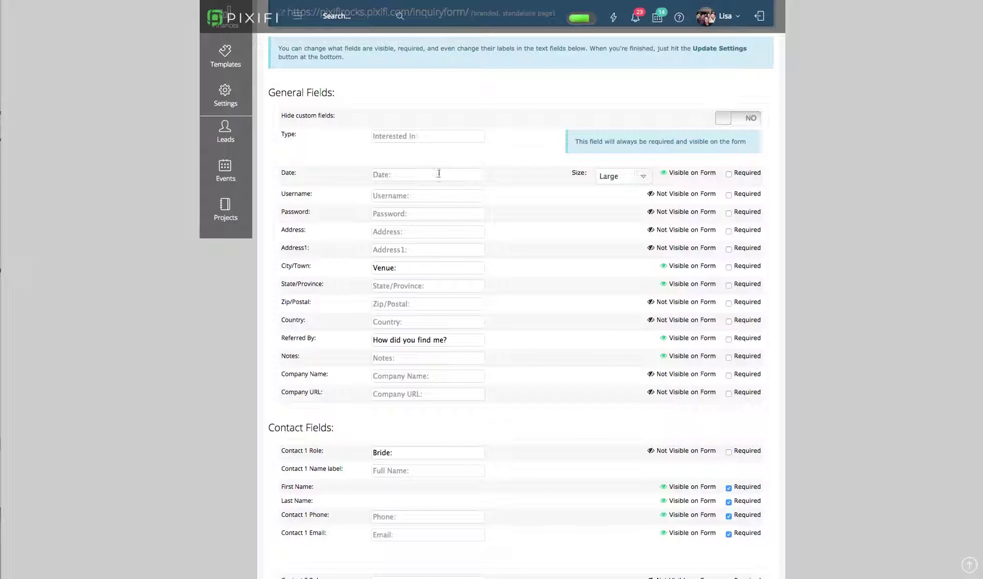
left_click(406, 174)
type("Wedding Date:")
scroll(518, 289, "up", 3)
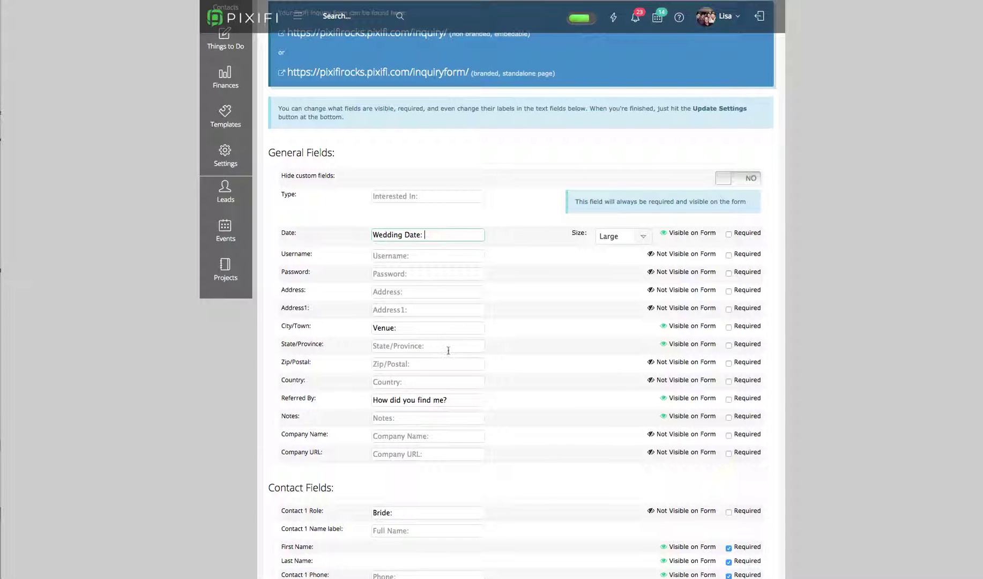
Hide the State/Province field and set the Contact 2 Role label to 'Groom:'
left_click(664, 344)
scroll(549, 356, "down", 5)
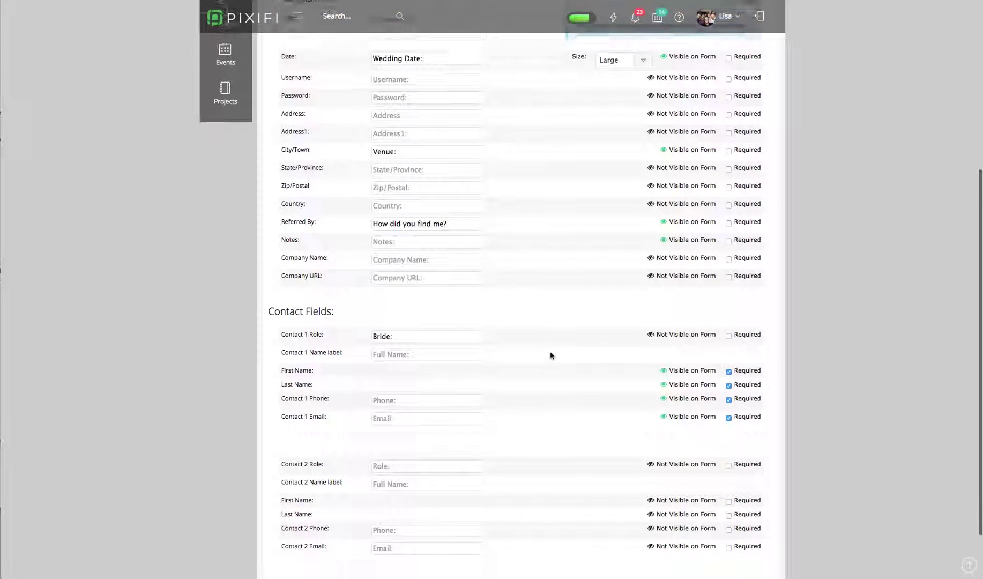
scroll(443, 299, "down", 1)
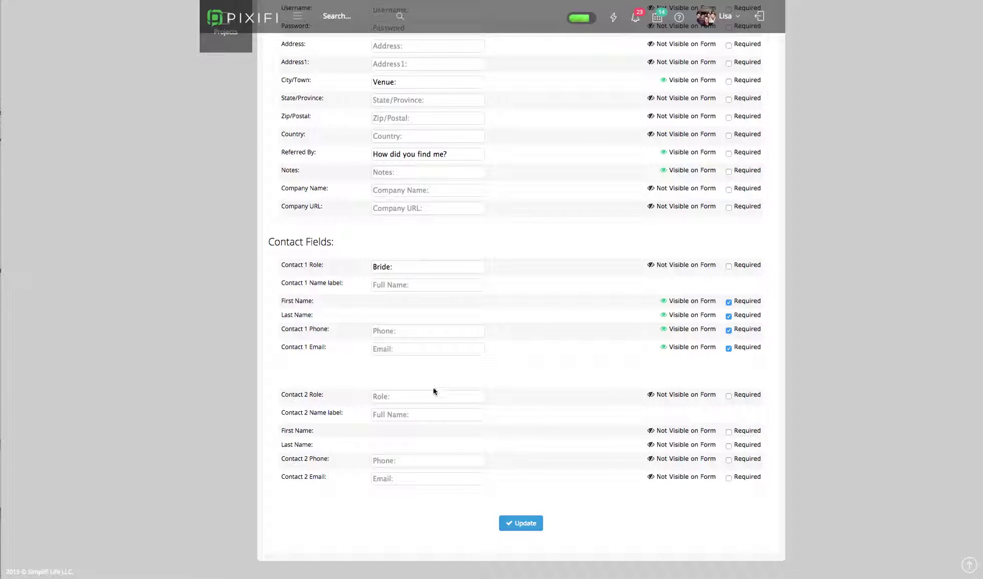
left_click(355, 396)
type("Groom:")
Set the Hide custom fields toggle to YES
scroll(737, 343, "up", 5)
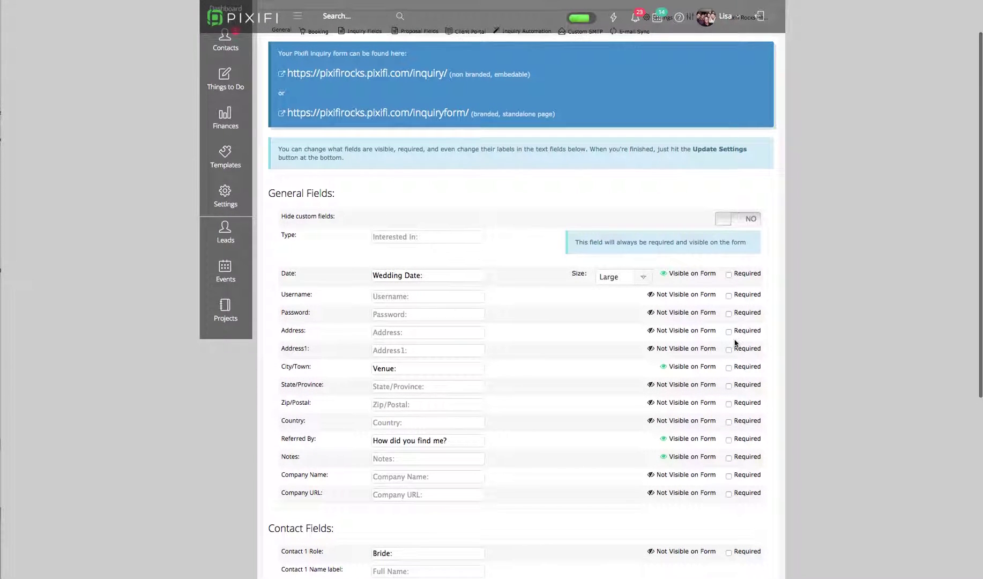
scroll(736, 343, "down", 5)
scroll(736, 343, "up", 5)
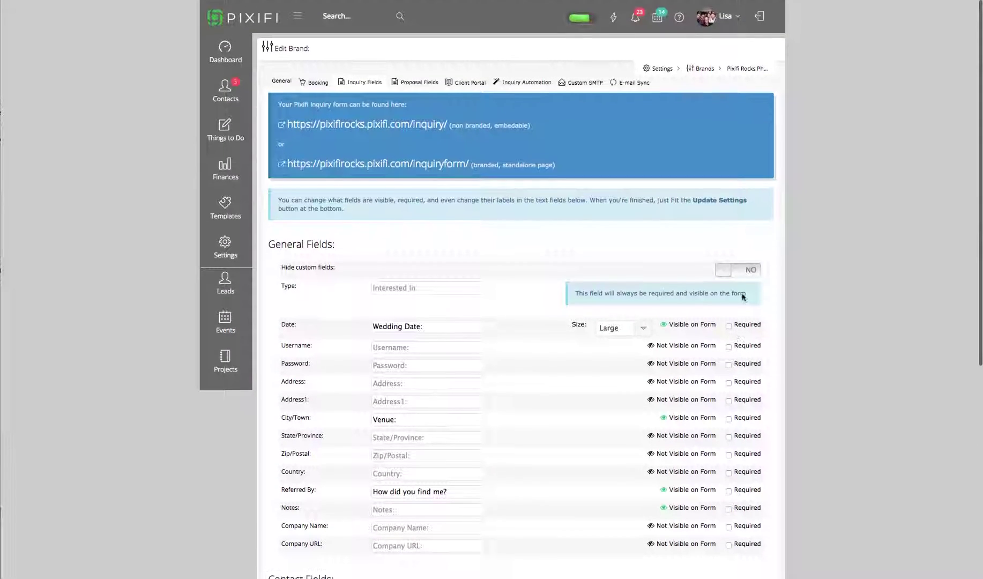
left_click(741, 269)
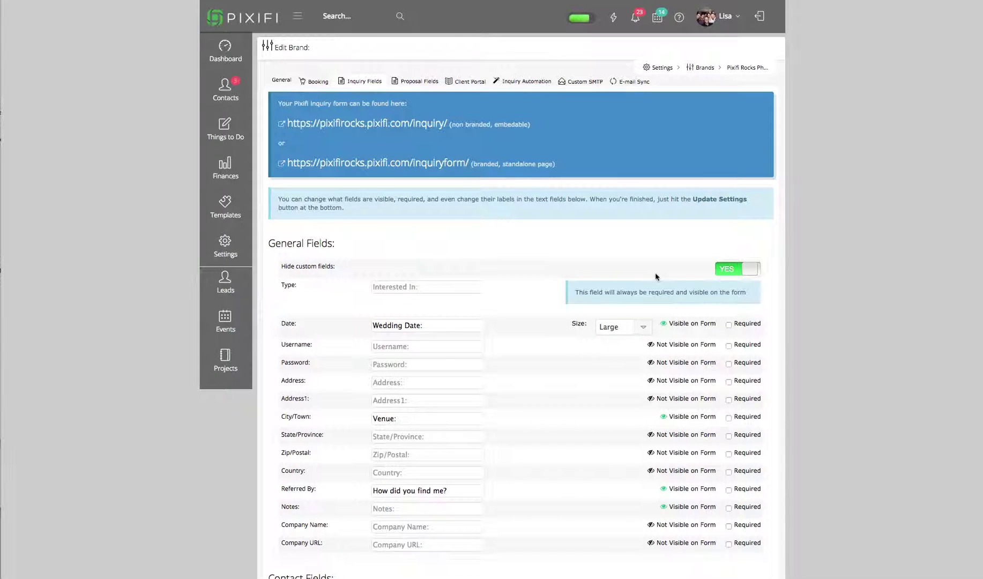
scroll(655, 276, "up", 1)
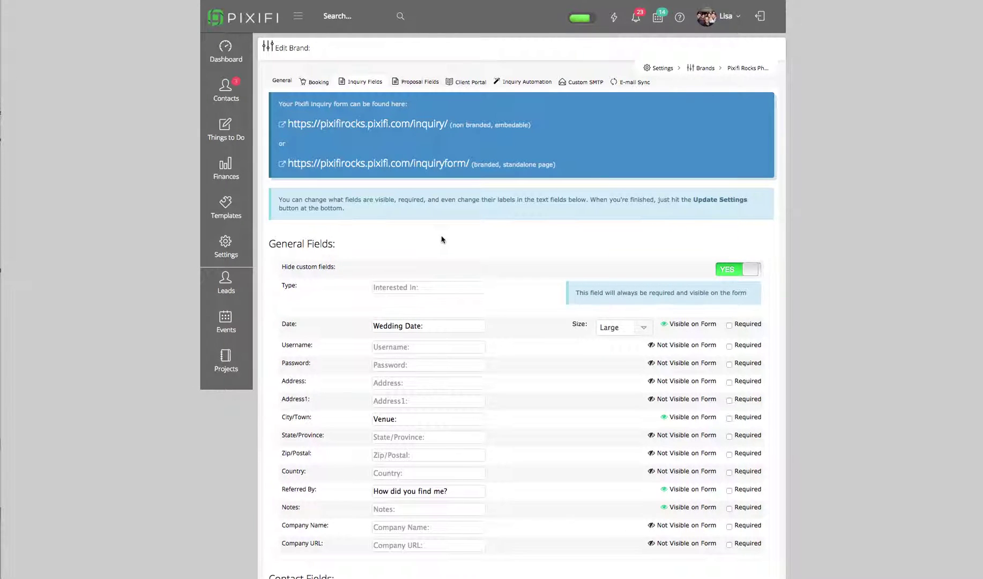
left_click(276, 83)
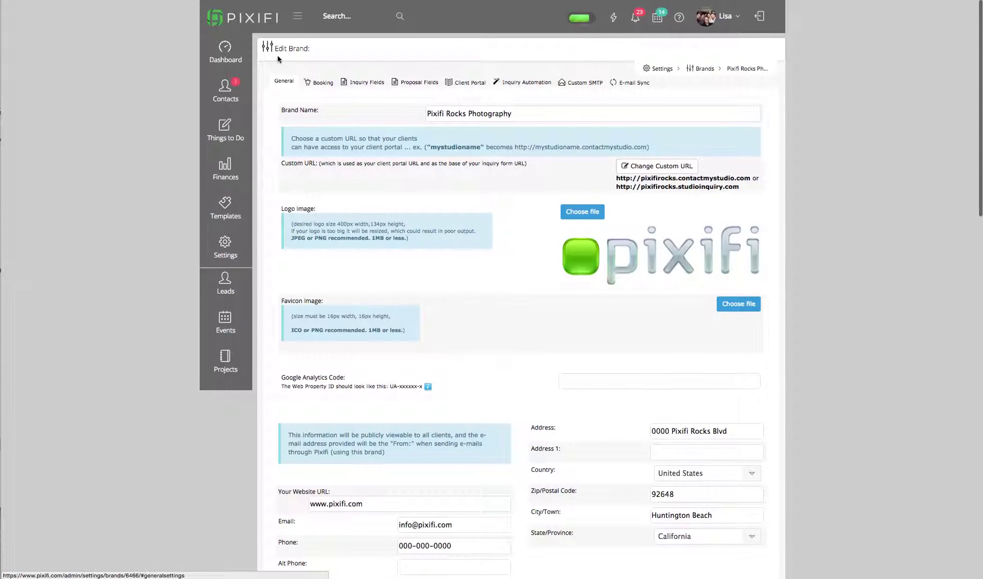
left_click(361, 83)
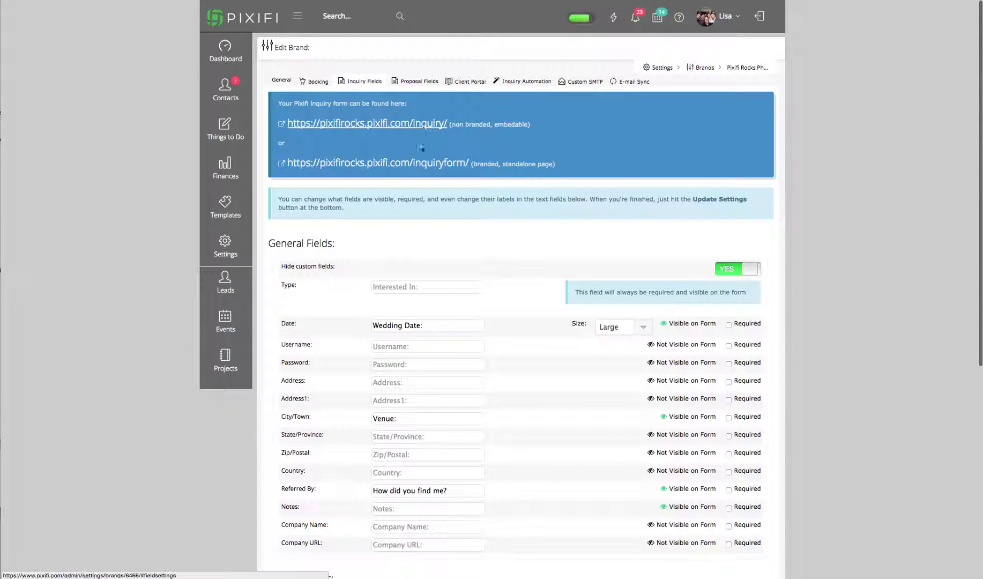
left_click(284, 83)
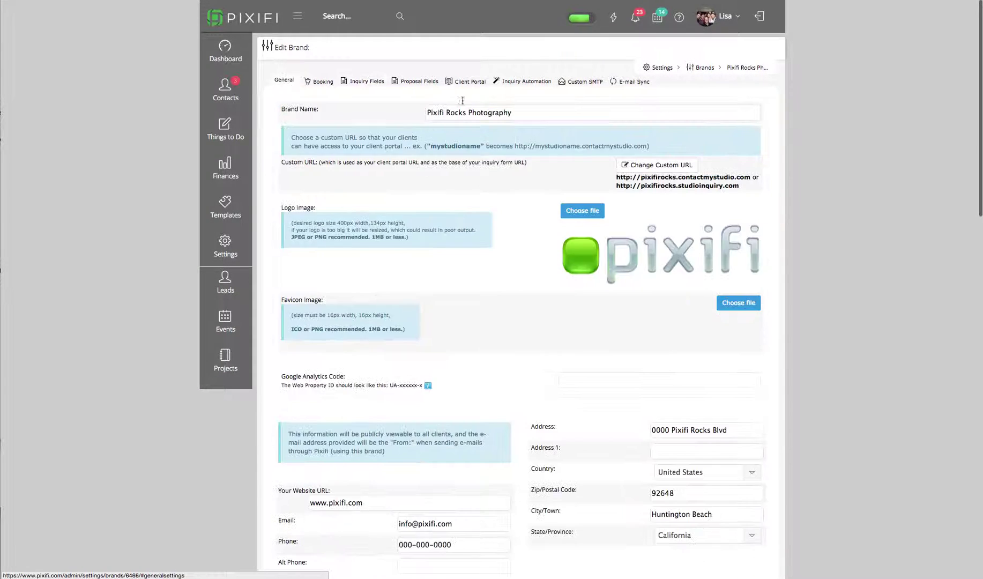
left_click(353, 81)
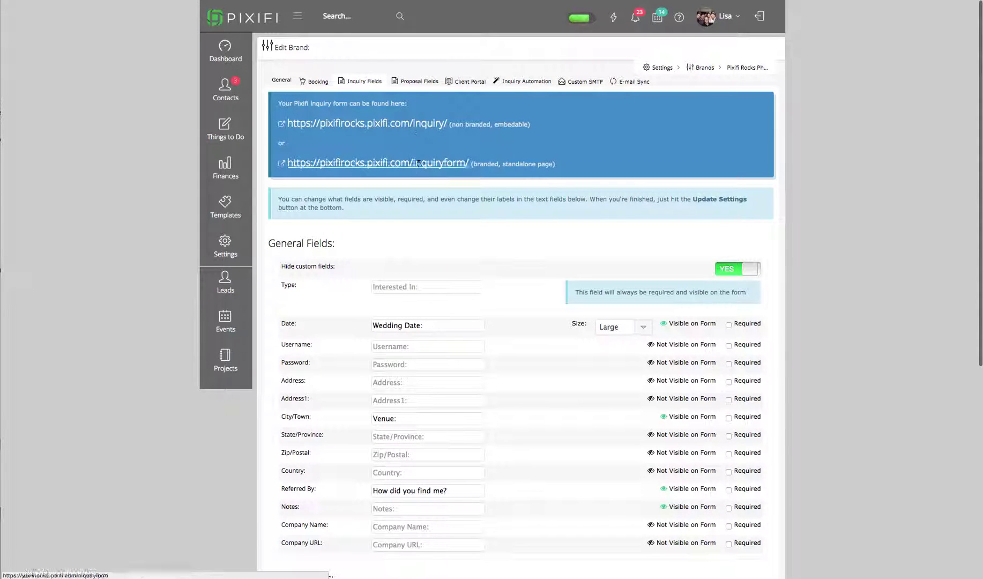
left_click(421, 127)
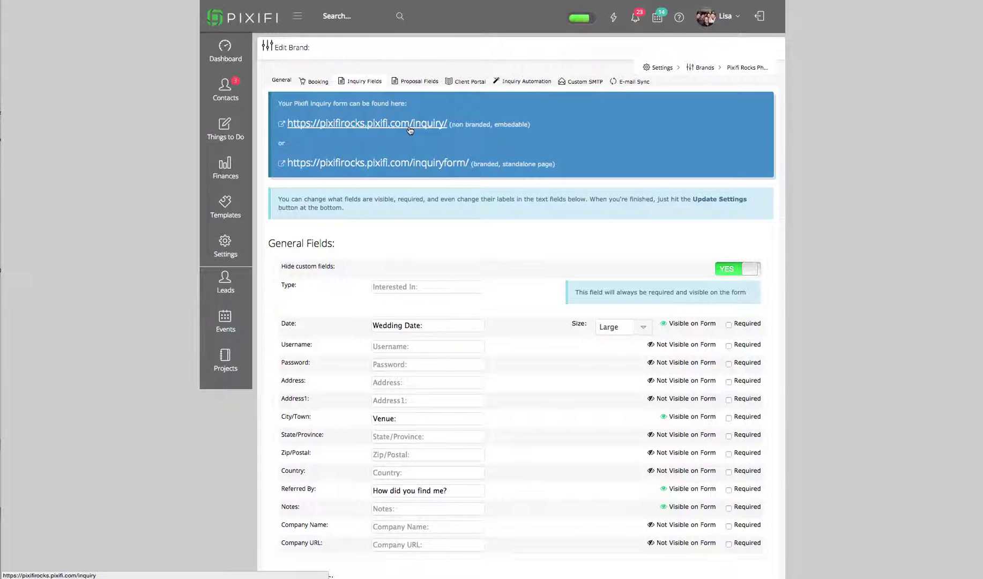
Choose October 31, 2015 as the wedding date on the inquiry form preview
scroll(413, 128, "up", 1)
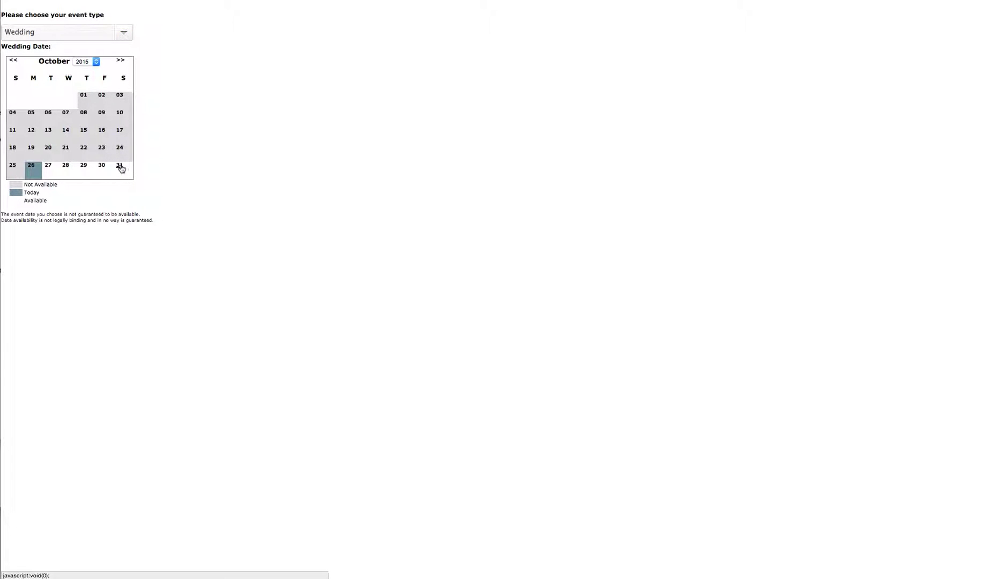
left_click(123, 167)
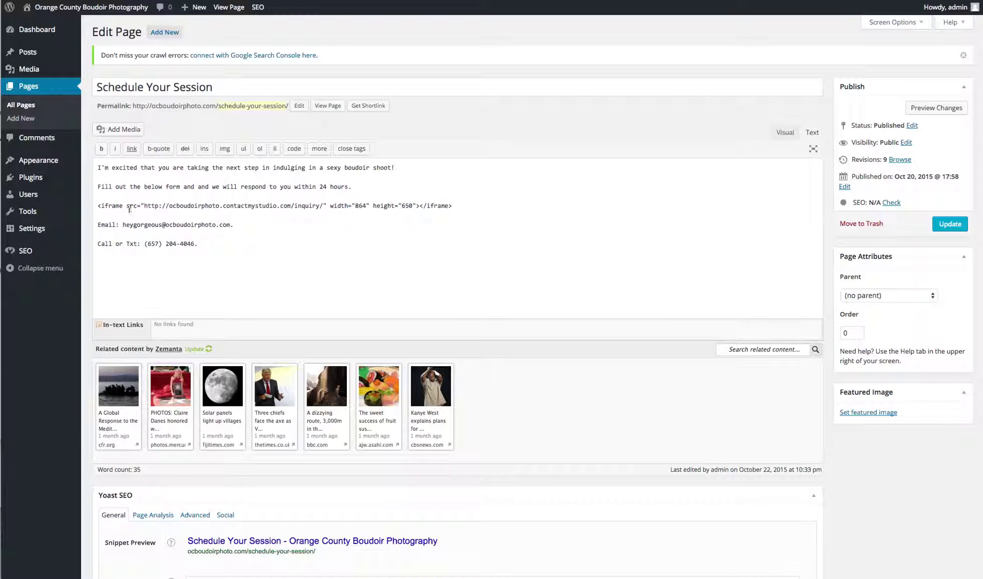
Inspect the iframe's src URL in the Schedule Your Session page's Text editor
left_click(97, 206)
left_click(324, 205)
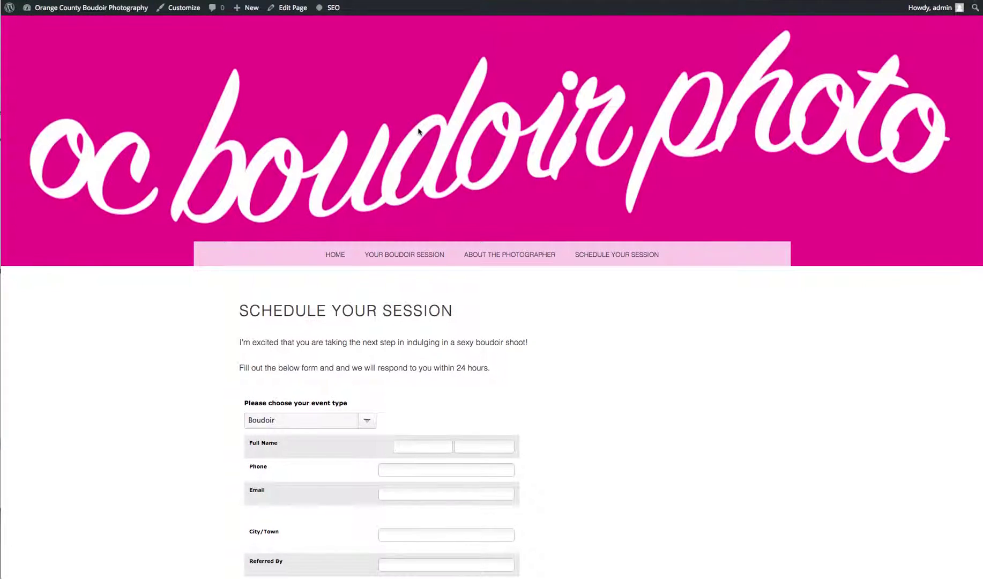
Scroll through the live Schedule Your Session page to check the embedded inquiry form
scroll(418, 107, "down", 3)
scroll(418, 105, "down", 2)
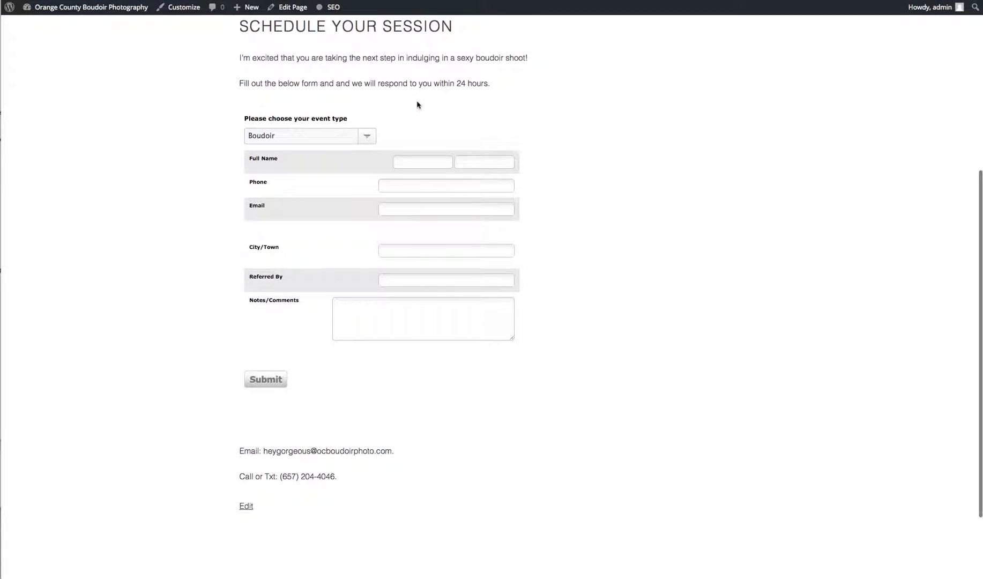
scroll(418, 105, "up", 1)
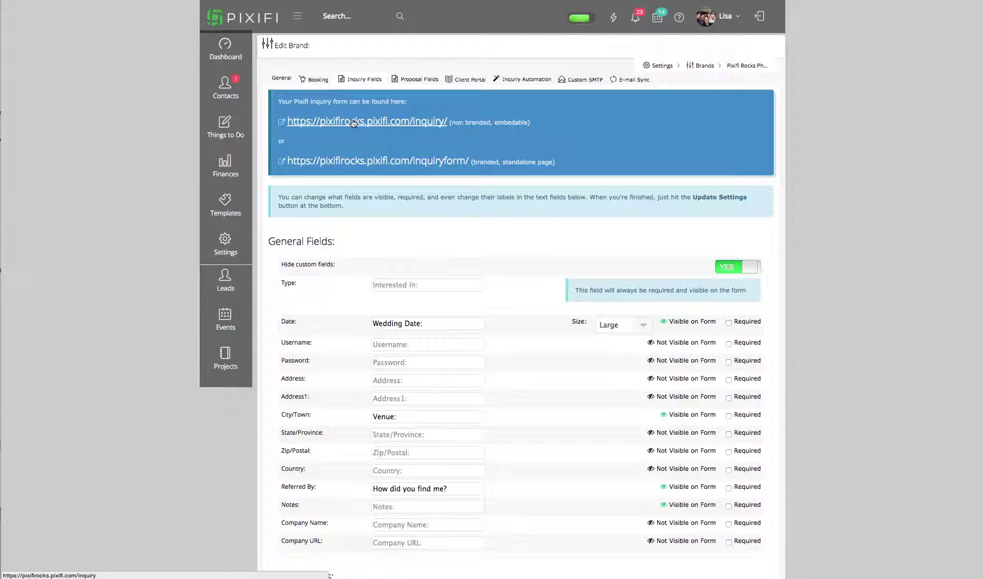
scroll(600, 242, "down", 6)
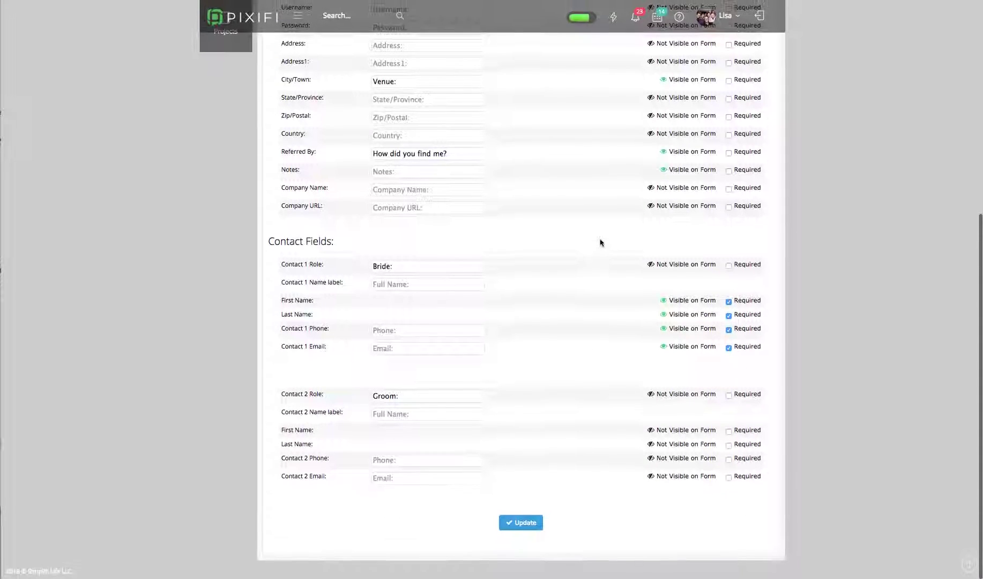